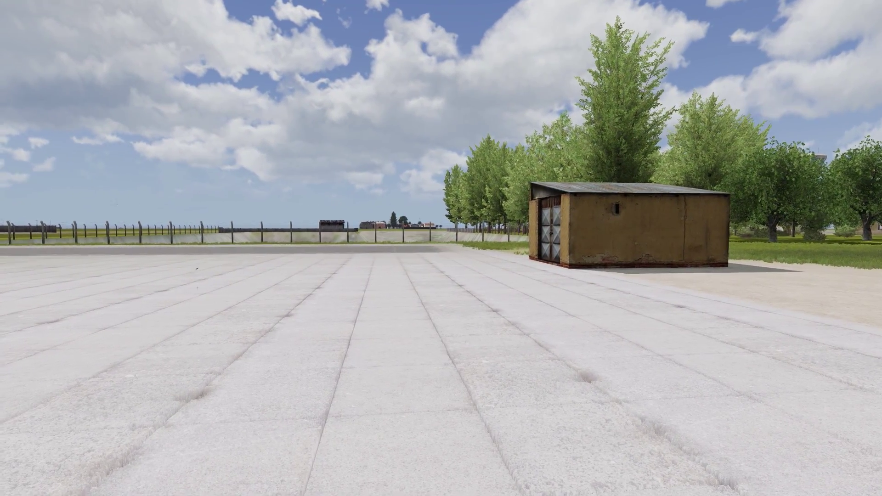
# Step: Bring up the self-interaction menu, then open ACE Options from the pause menu
pyautogui.press('ctrl+super')
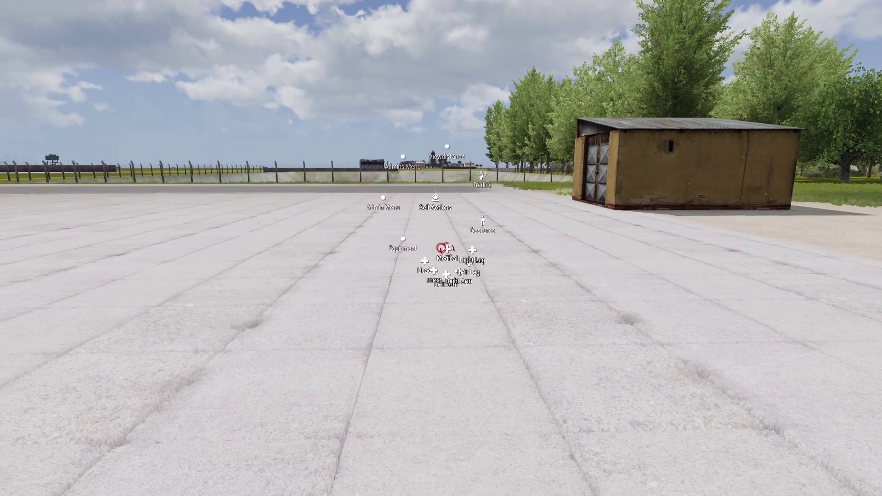
pyautogui.moveTo(444, 232)
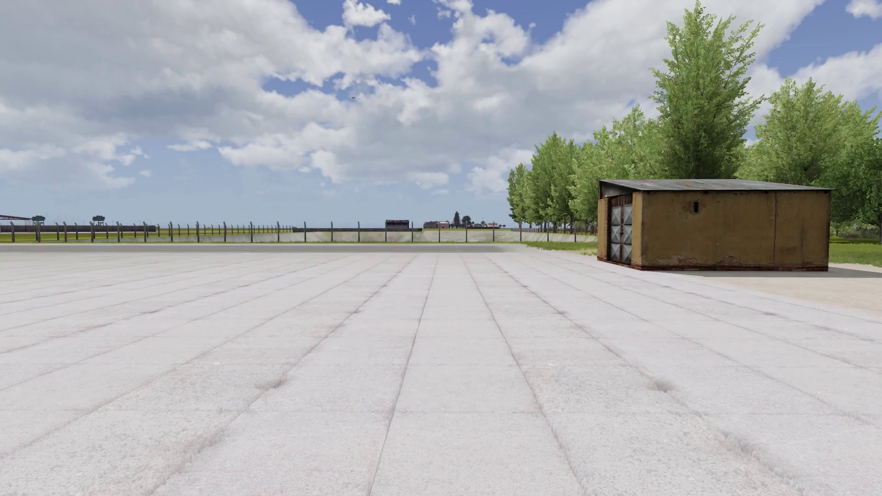
pyautogui.press('Escape')
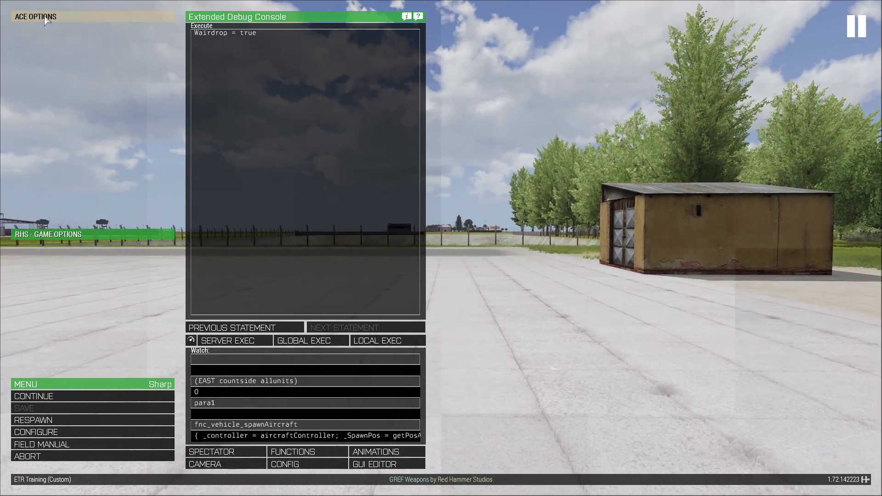
pyautogui.click(51, 18)
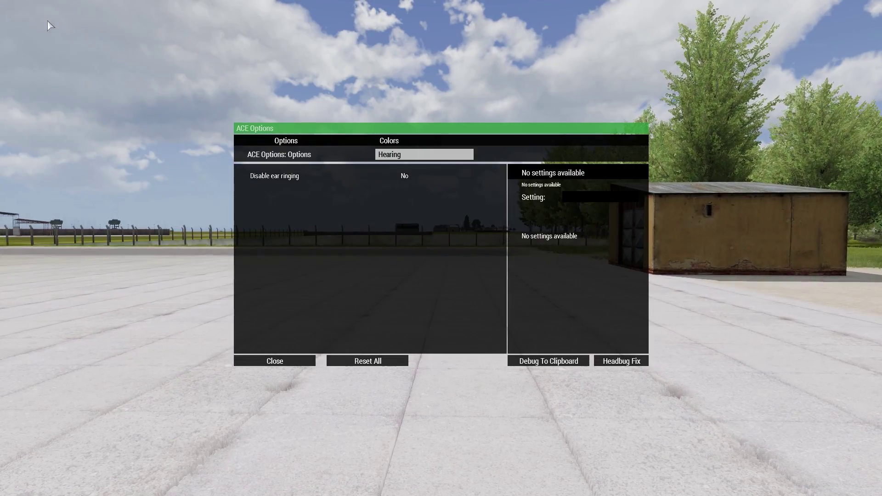
# Step: List settings from All Categories, glance at the Colors tab, and return to the Options list
pyautogui.click(395, 155)
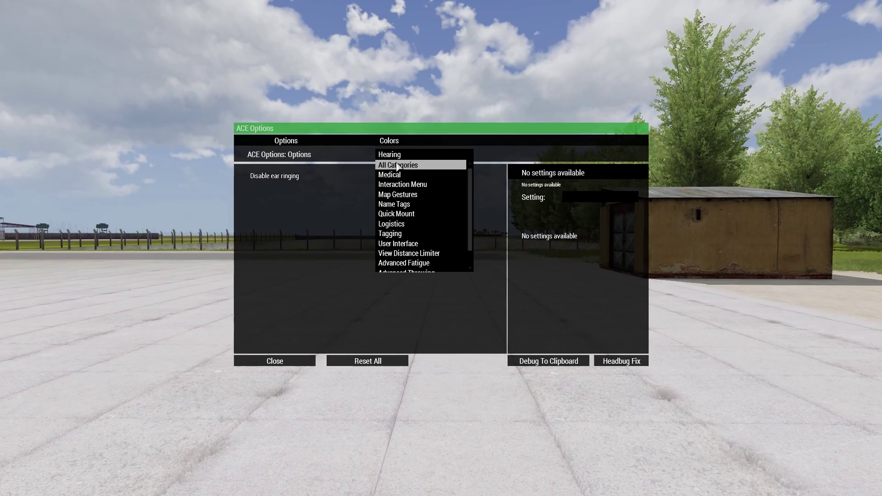
pyautogui.click(398, 166)
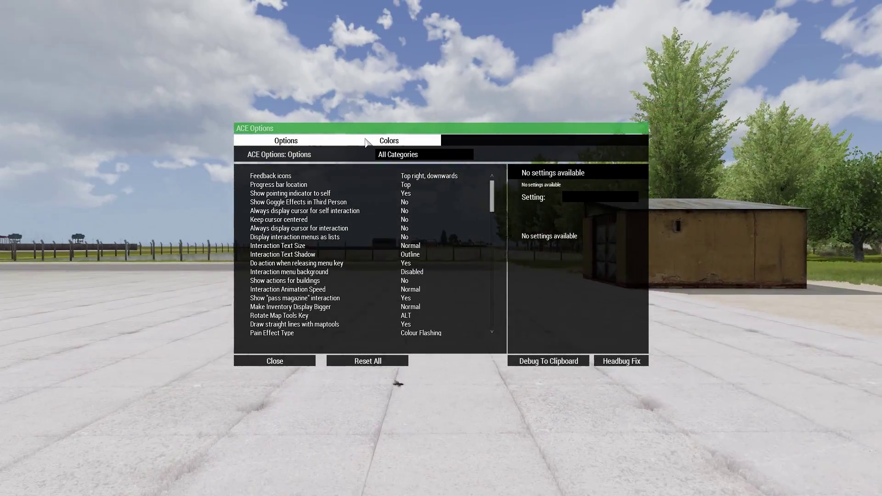
pyautogui.click(369, 142)
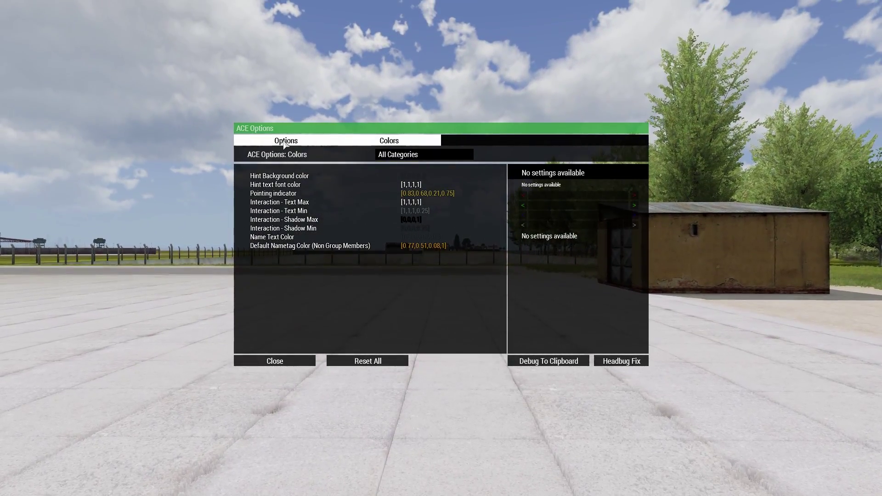
pyautogui.click(284, 145)
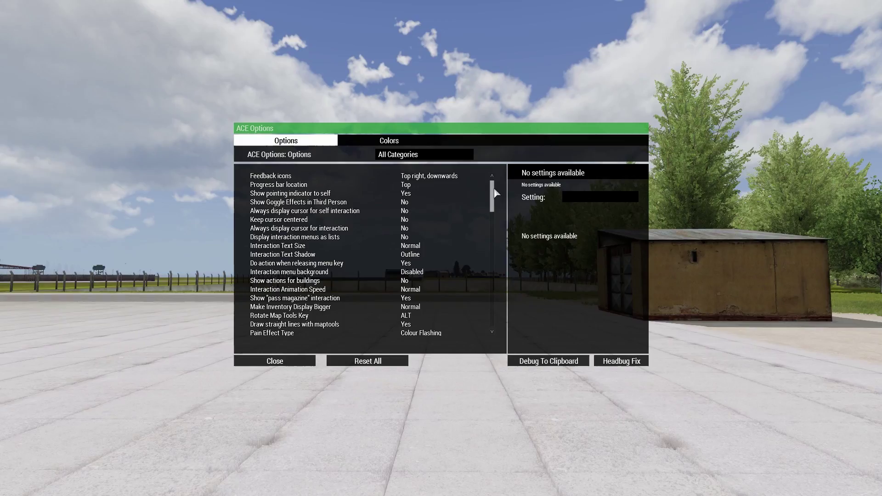
pyautogui.moveTo(491, 184)
pyautogui.mouseDown()
pyautogui.moveTo(493, 288)
pyautogui.moveTo(491, 177)
pyautogui.mouseUp()
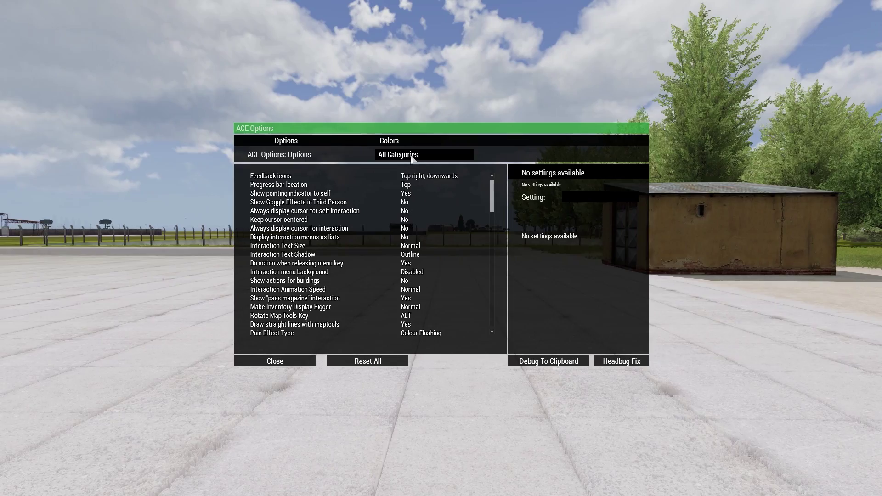
# Step: Filter to Medical and read Style of menu, Use Medical menu and Re-open Medical menu
pyautogui.click(395, 155)
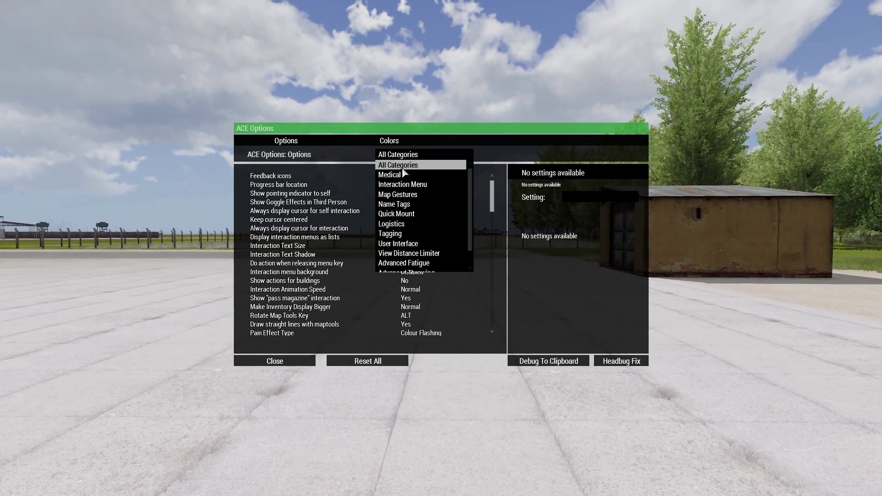
pyautogui.click(401, 175)
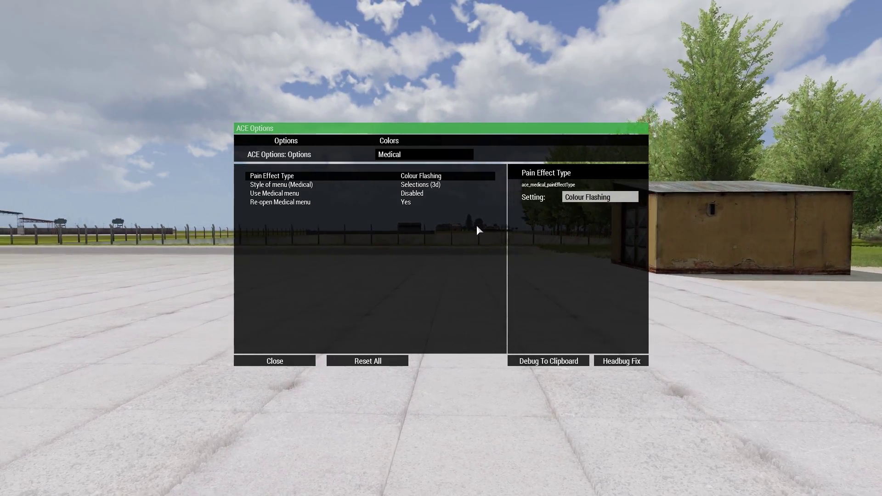
pyautogui.click(418, 184)
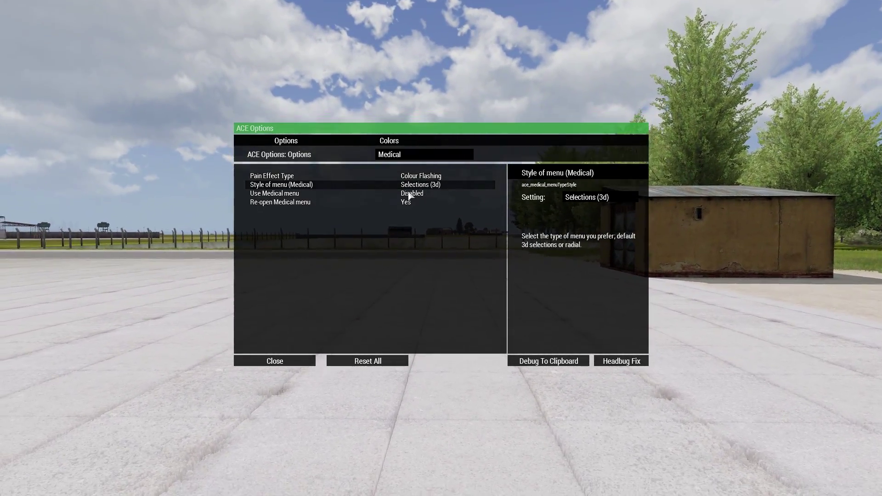
pyautogui.click(433, 193)
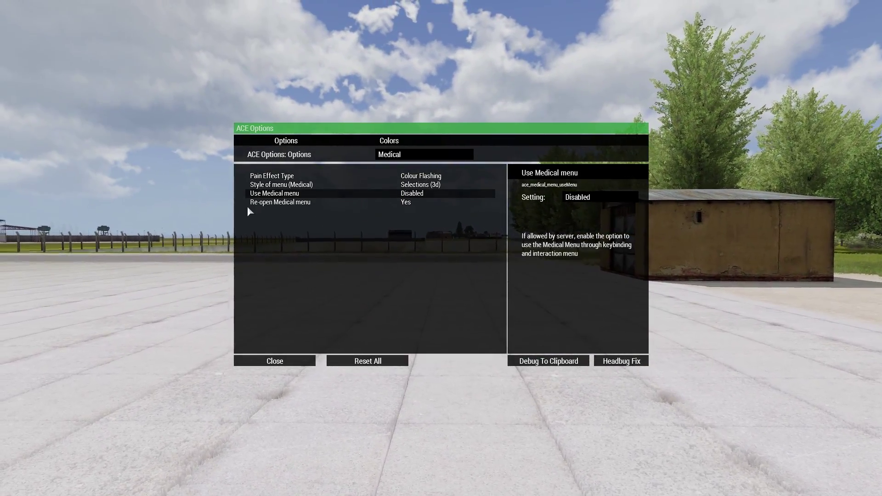
pyautogui.click(267, 203)
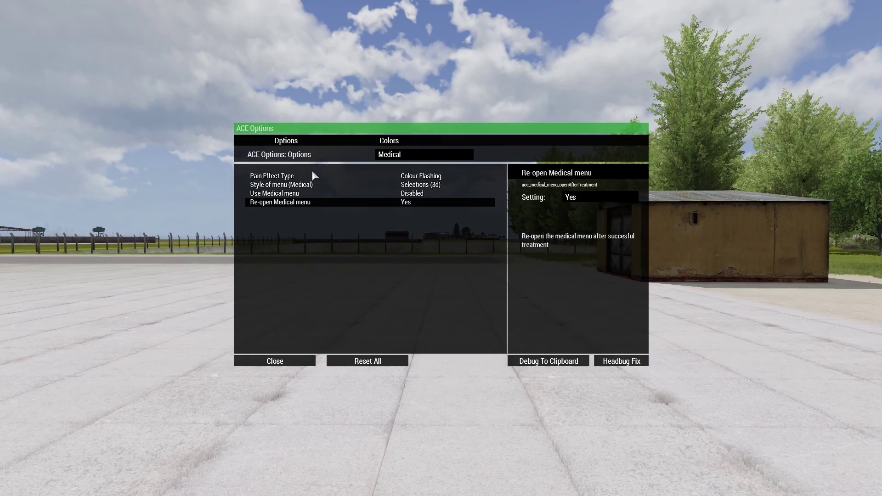
pyautogui.click(395, 156)
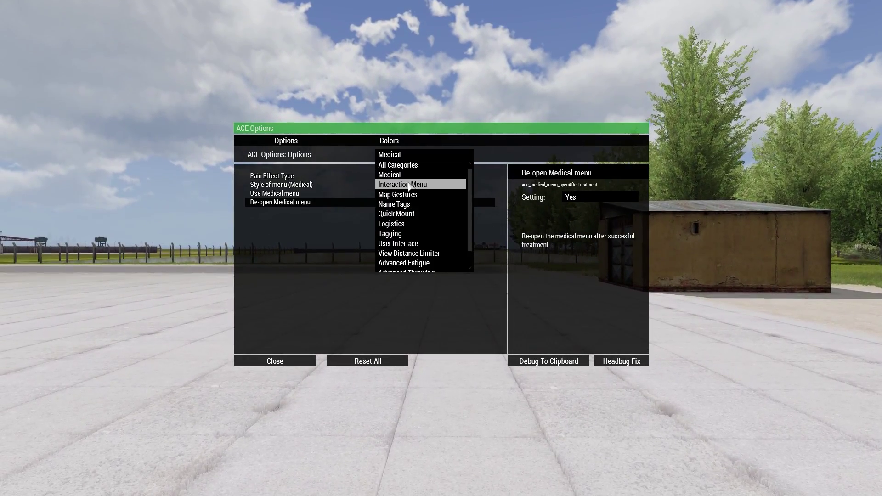
# Step: Under Interaction Menu, set 'Always display cursor for self interaction' to Yes
pyautogui.click(402, 184)
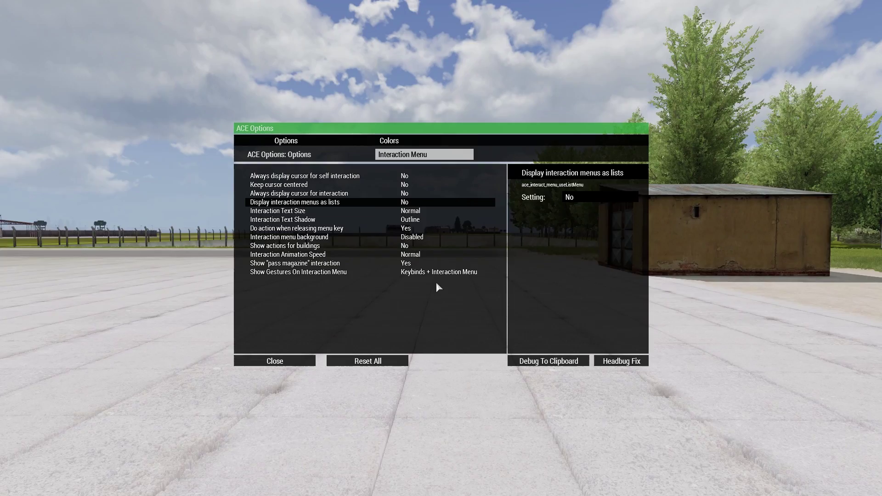
pyautogui.click(323, 177)
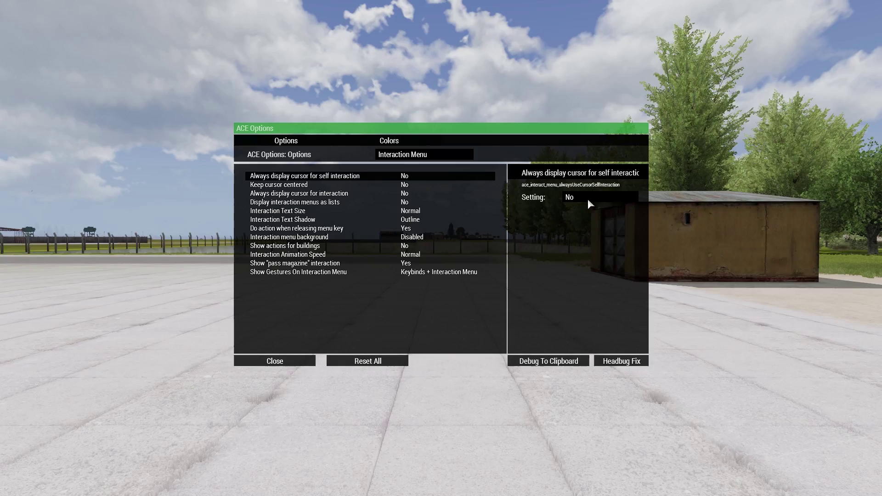
pyautogui.click(588, 201)
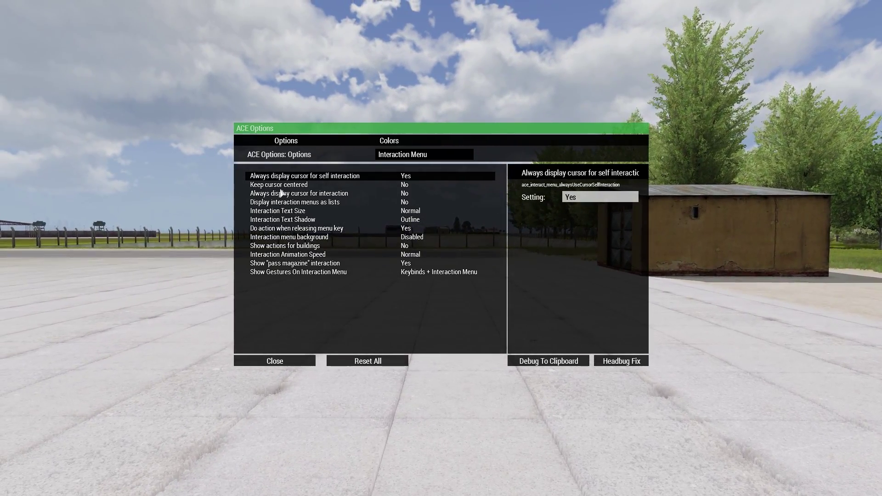
pyautogui.click(272, 186)
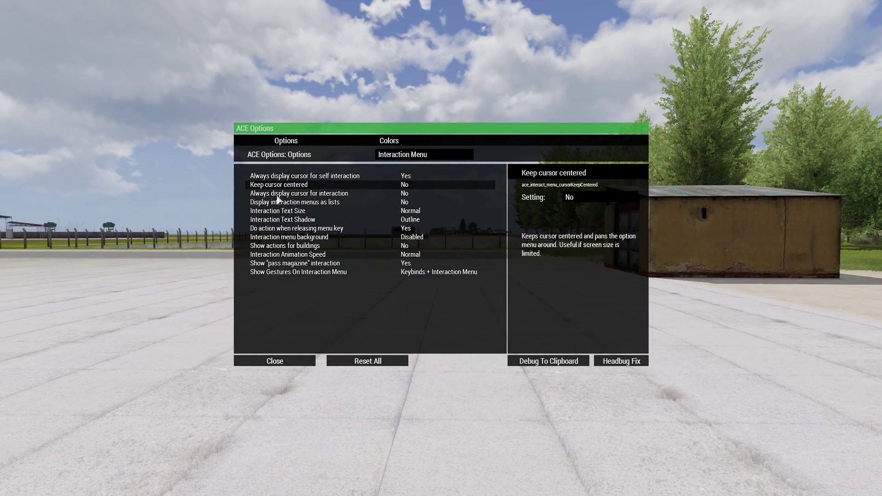
# Step: Turn on always displaying the cursor for interaction and show interaction menus as lists
pyautogui.click(277, 194)
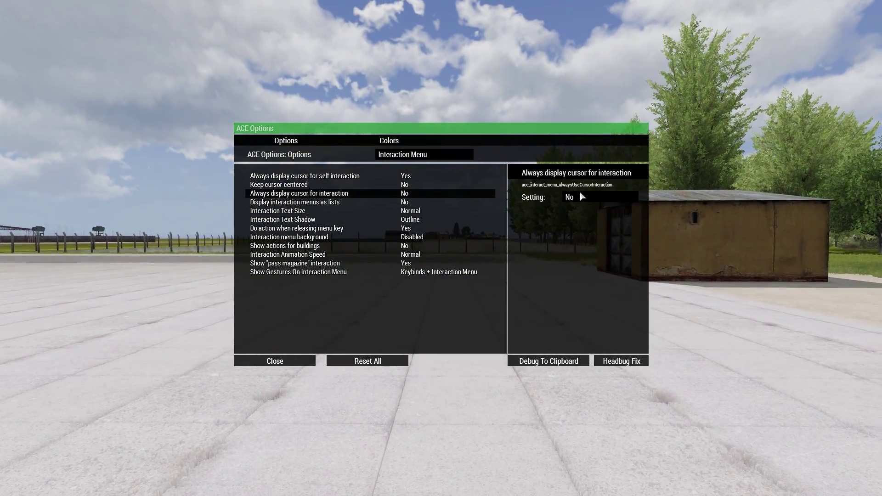
pyautogui.click(580, 196)
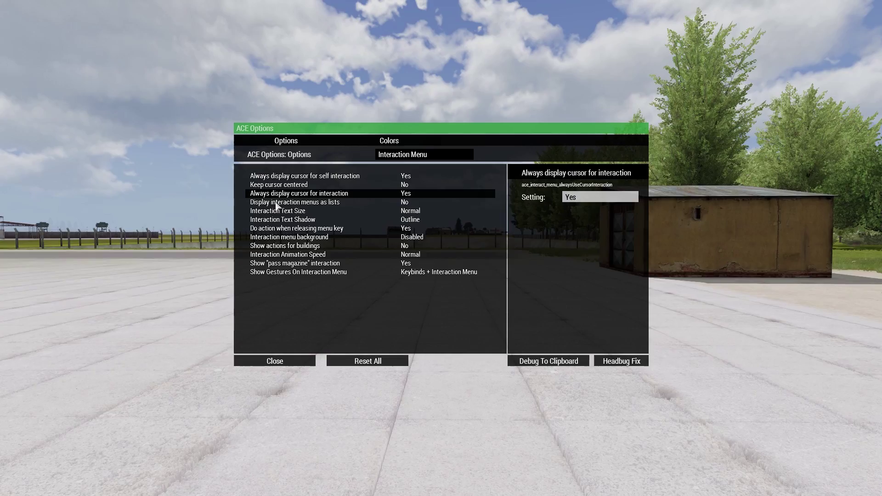
pyautogui.click(276, 204)
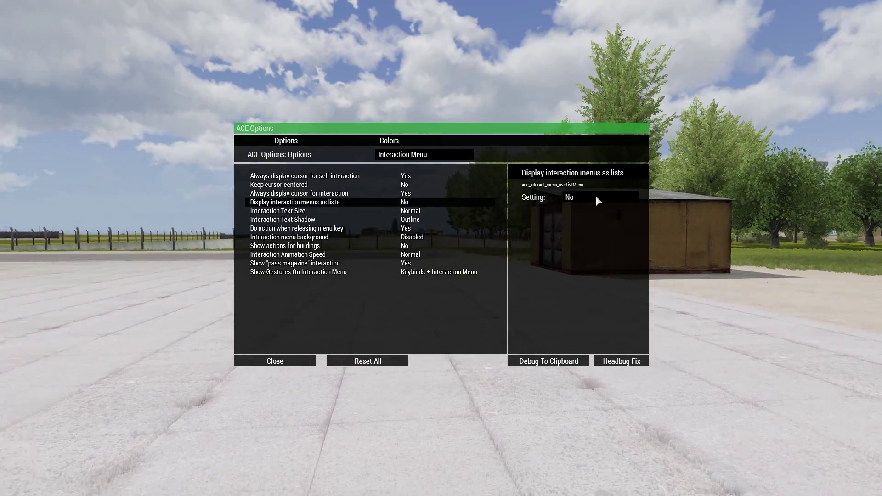
pyautogui.click(596, 199)
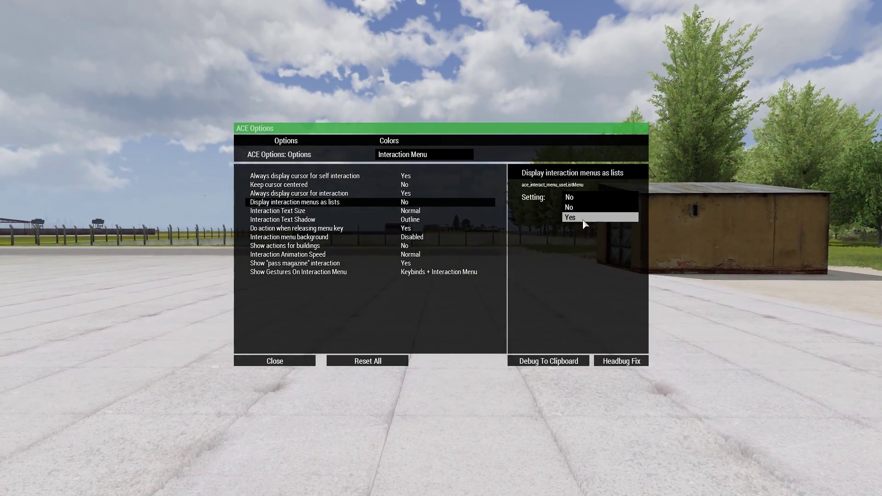
# Step: Set Interaction Text Size to Large, then review the text shadow and release-key settings
pyautogui.click(283, 213)
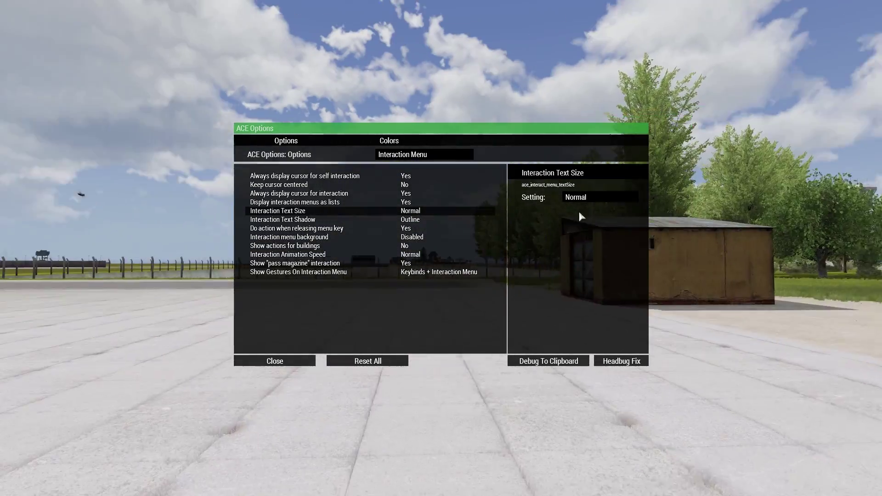
pyautogui.click(577, 200)
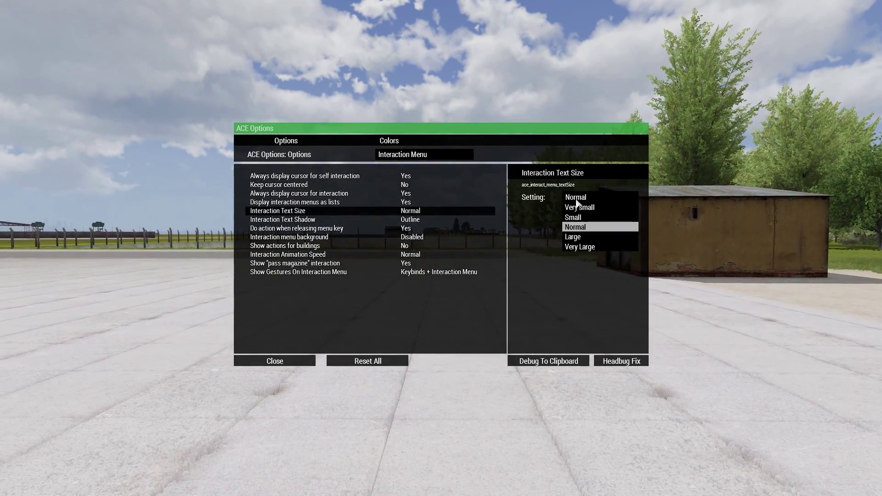
pyautogui.click(580, 238)
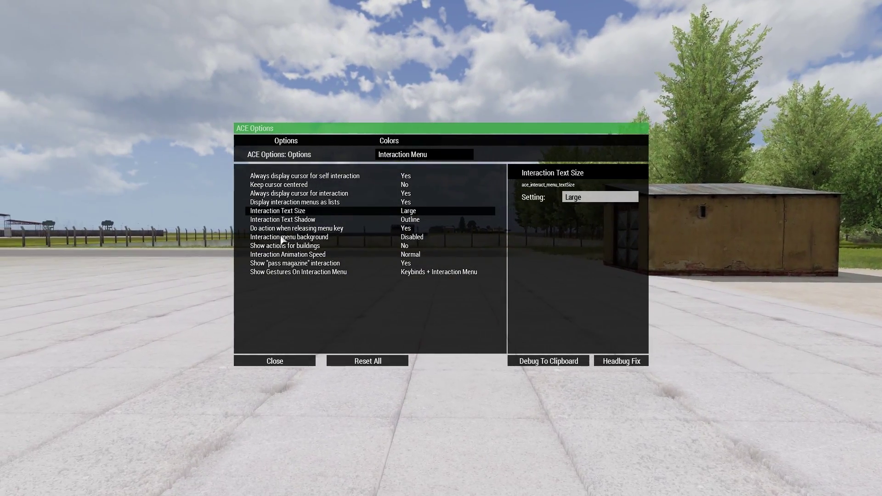
pyautogui.click(273, 220)
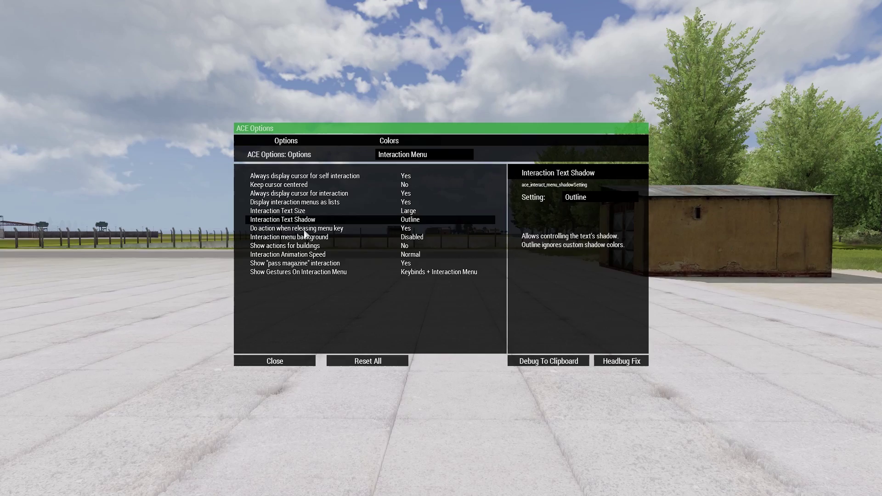
pyautogui.click(304, 229)
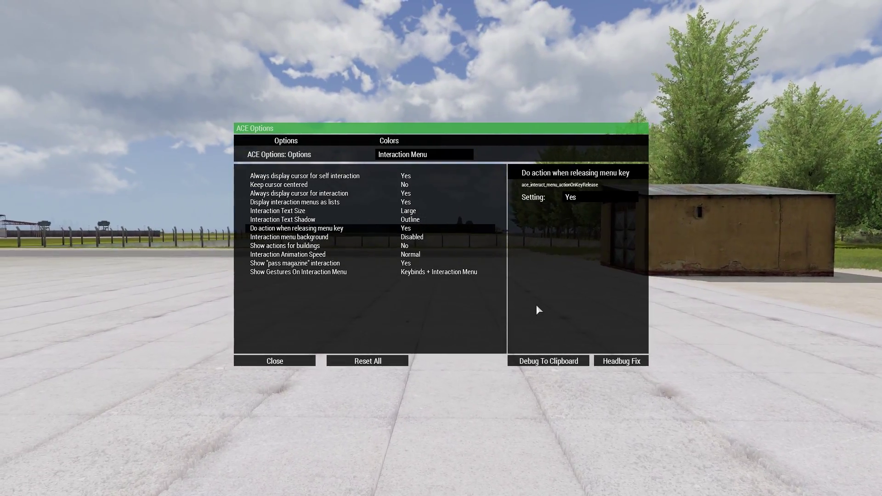
# Step: Set 'Show actions for buildings' to Yes
pyautogui.click(294, 239)
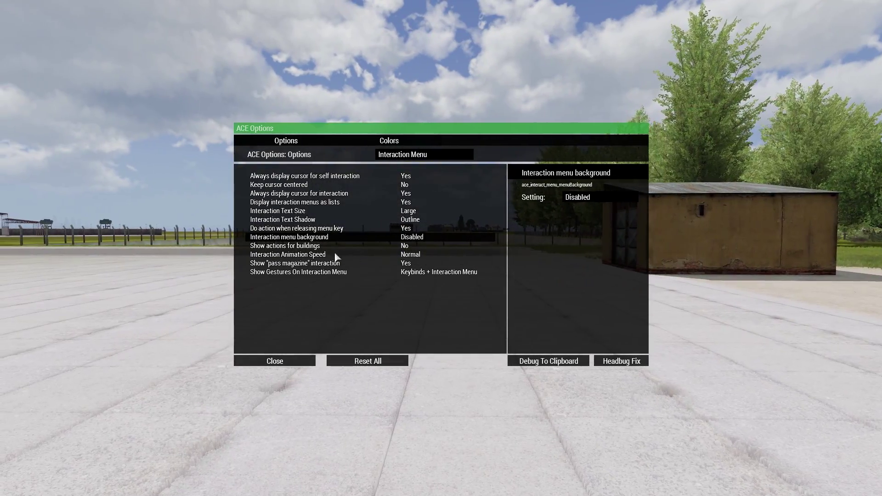
pyautogui.click(300, 247)
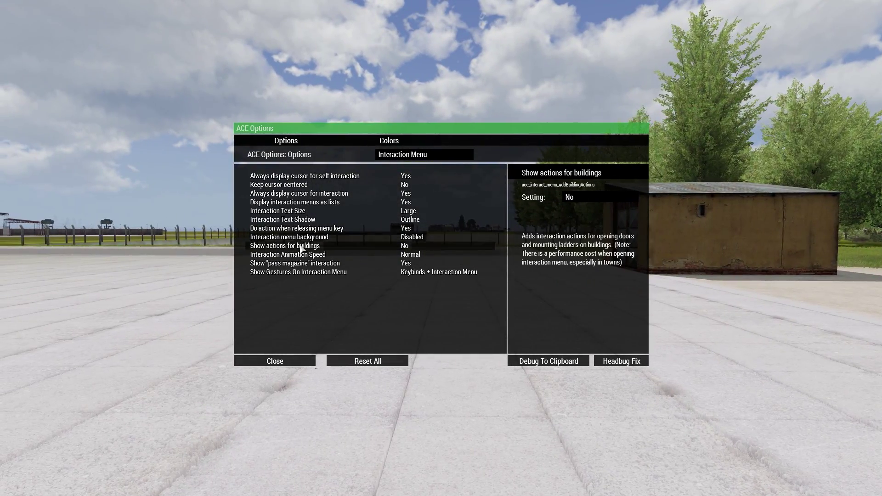
pyautogui.click(592, 199)
pyautogui.click(578, 215)
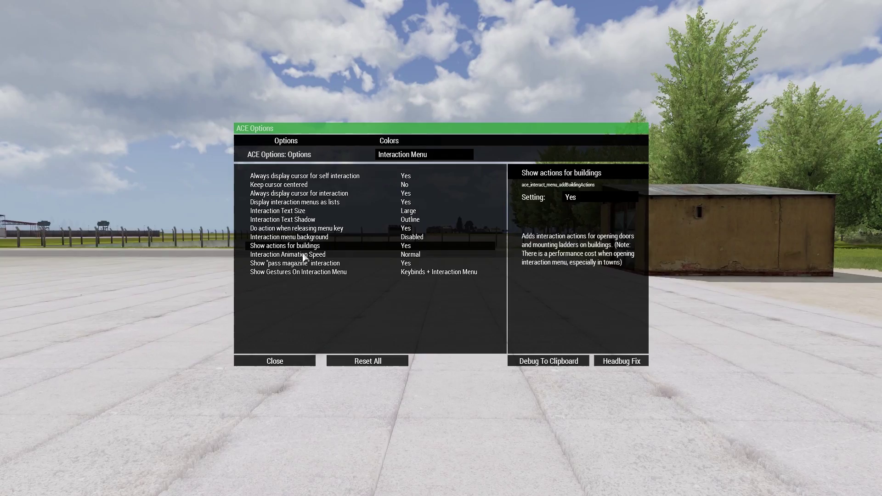
# Step: Review animation speed, pass magazine and gesture display settings, leaving gestures unchanged
pyautogui.click(303, 256)
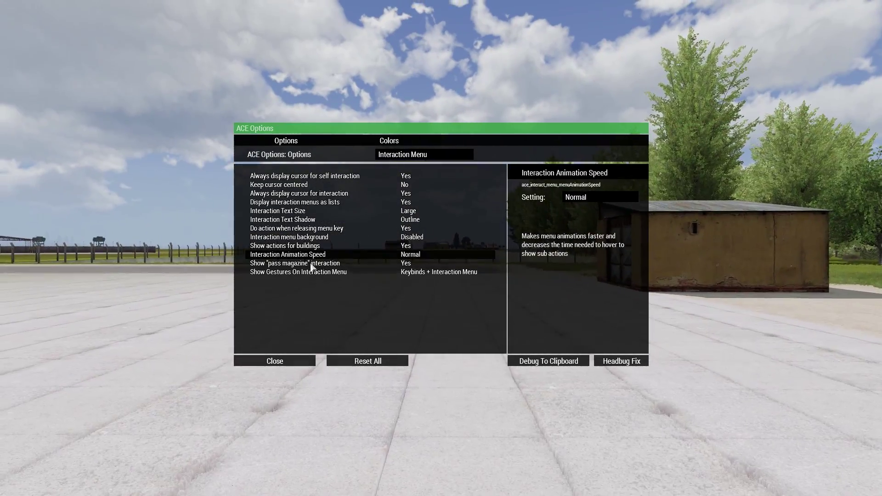
pyautogui.click(354, 264)
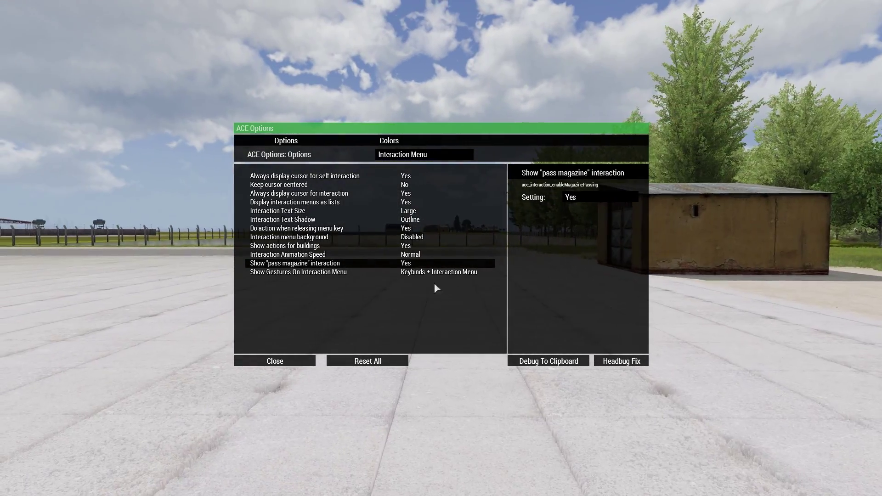
pyautogui.click(318, 272)
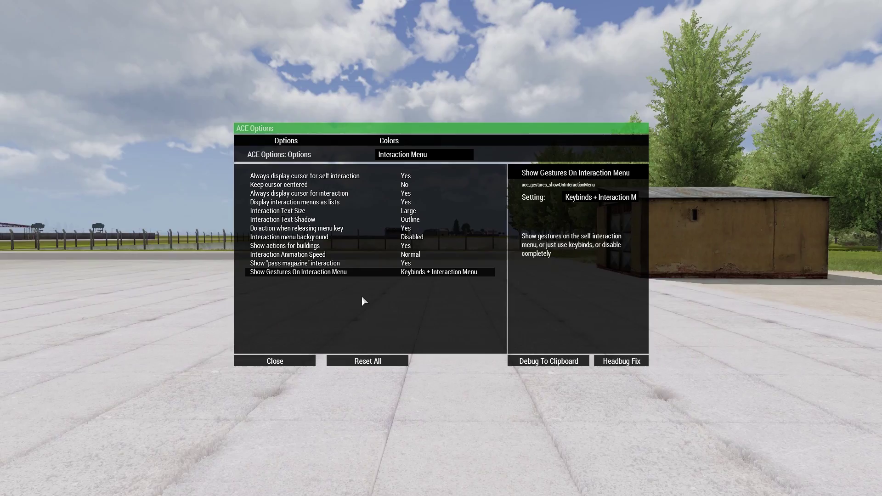
pyautogui.click(607, 198)
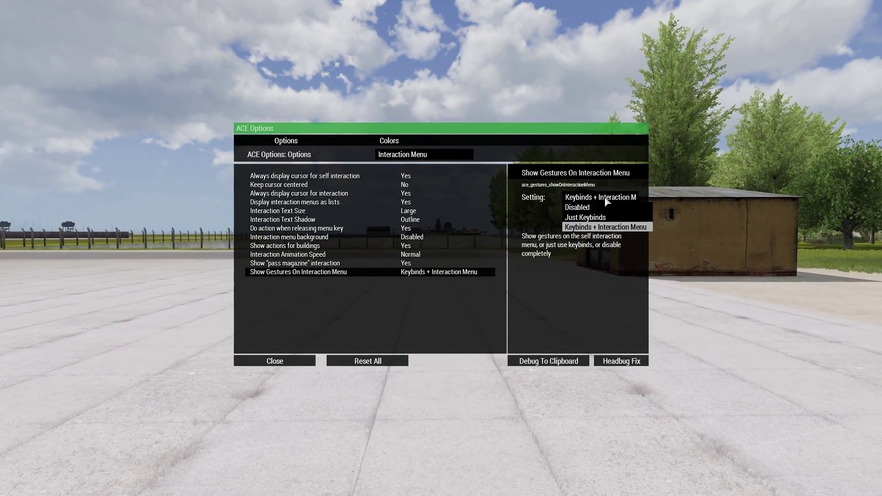
pyautogui.click(596, 198)
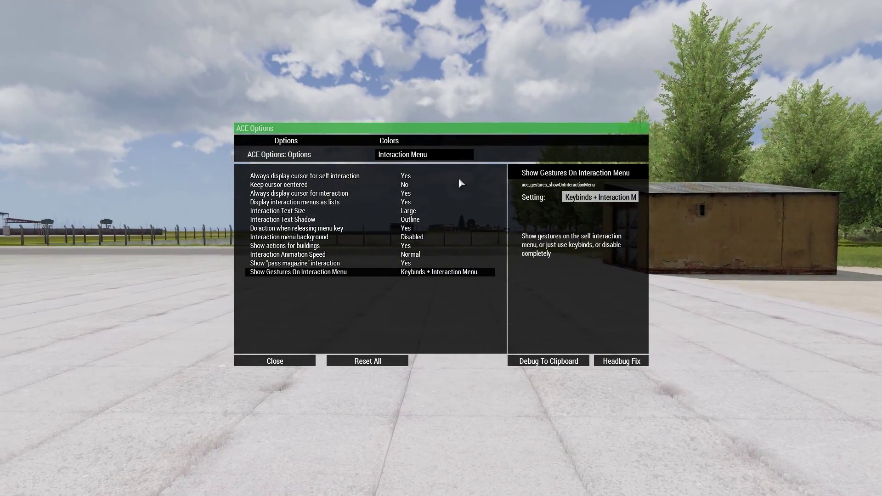
pyautogui.click(387, 156)
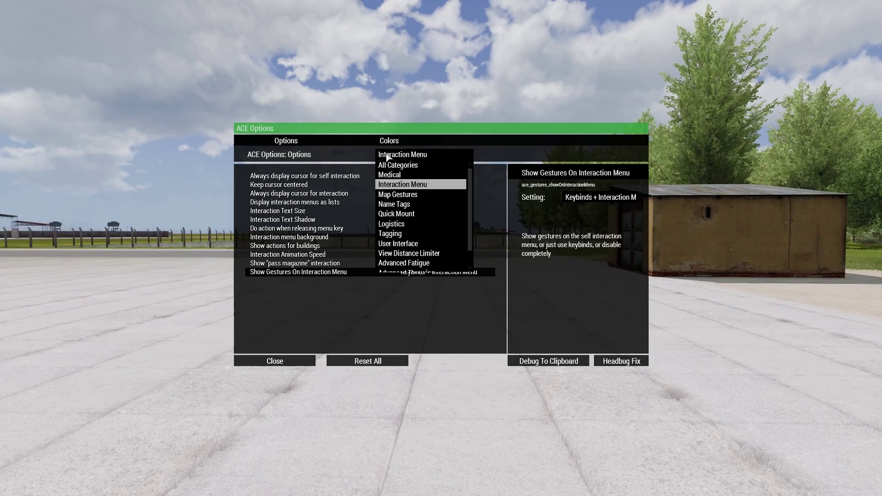
# Step: Pass through Map Gestures to Name Tags and set Show player names to Only on Cursor
pyautogui.click(402, 196)
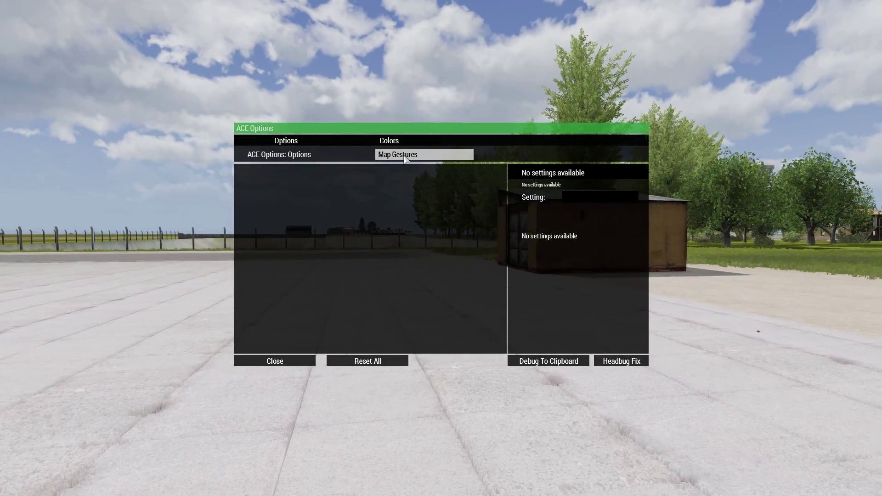
pyautogui.click(402, 156)
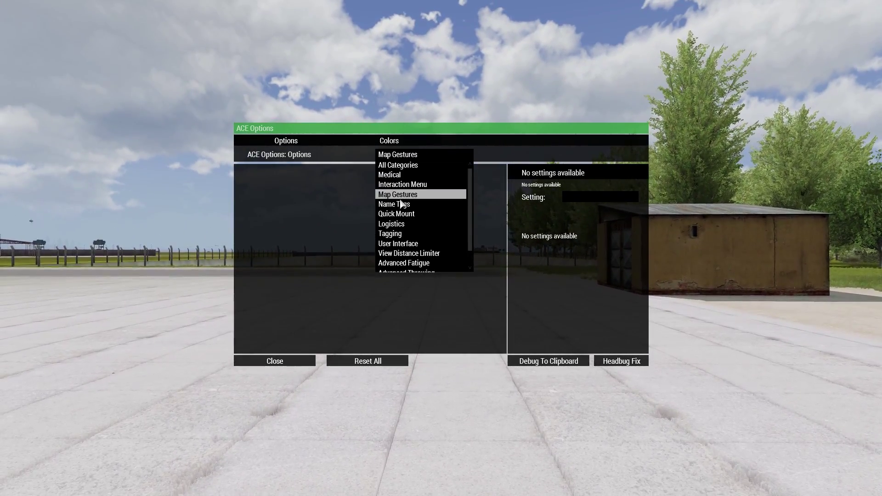
pyautogui.click(404, 207)
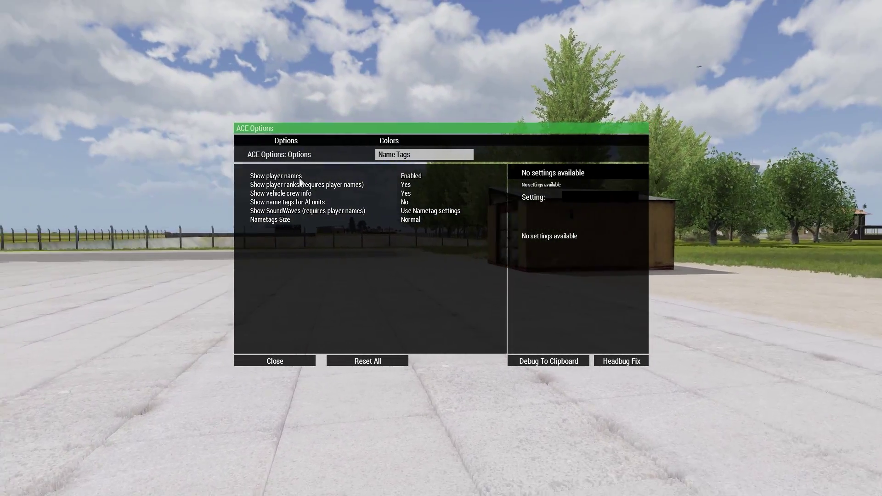
pyautogui.click(356, 177)
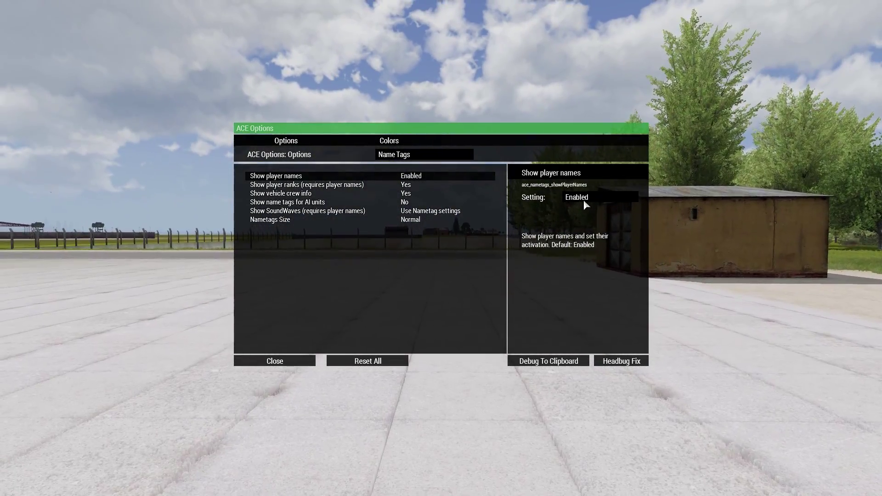
pyautogui.click(584, 200)
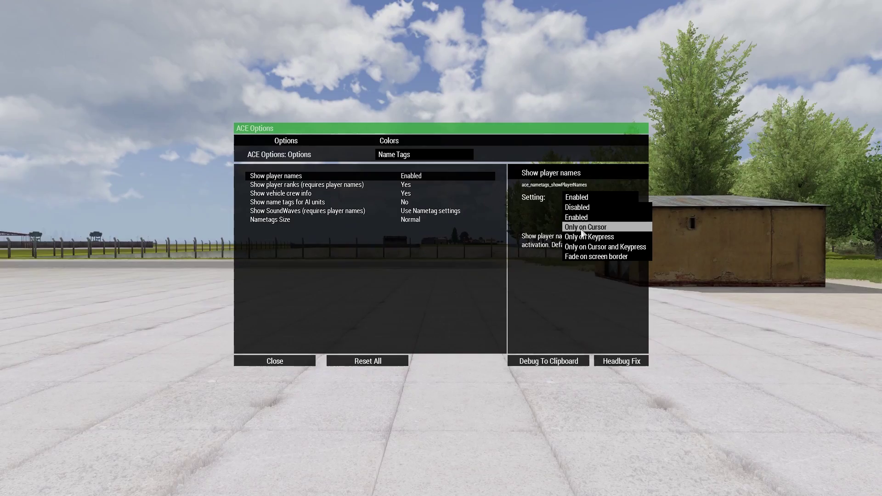
pyautogui.click(582, 228)
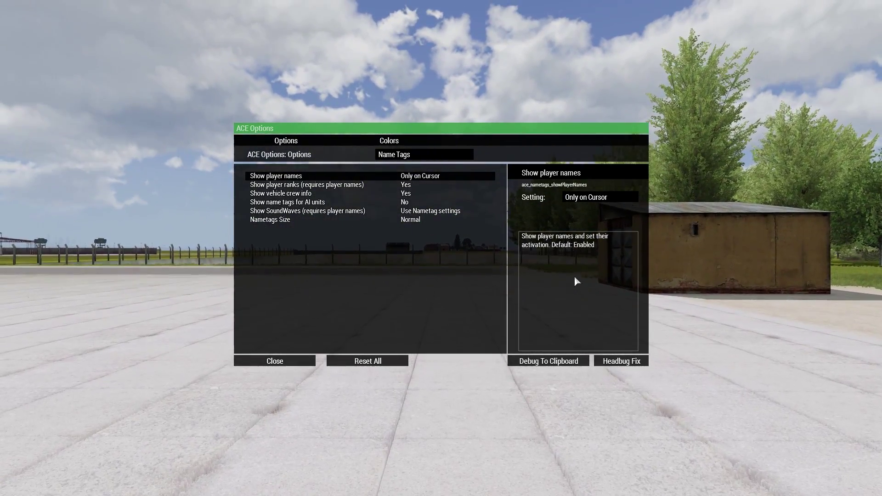
pyautogui.click(405, 185)
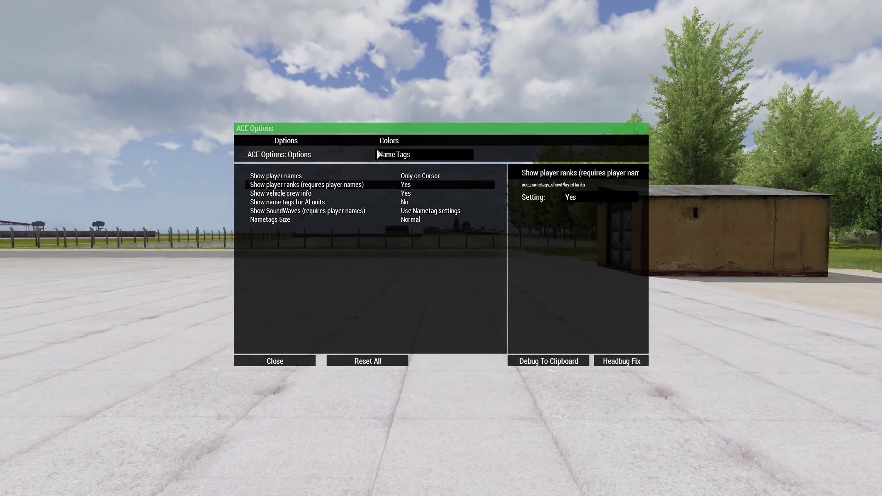
pyautogui.click(395, 155)
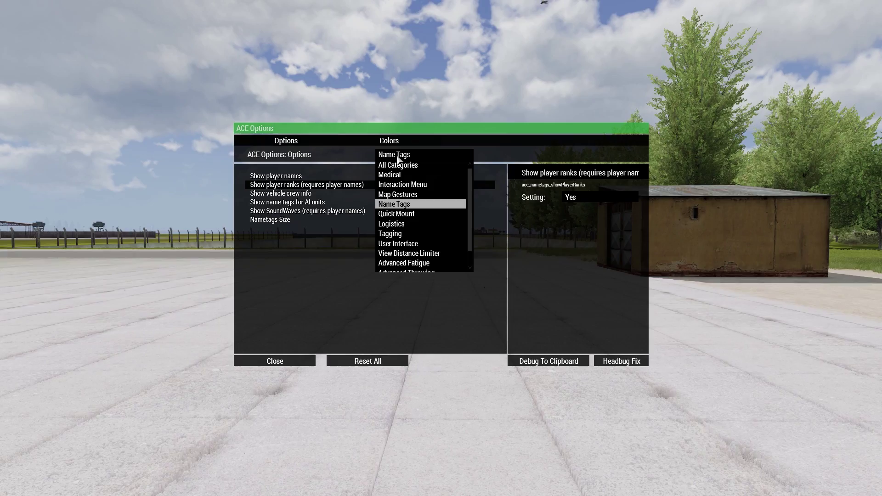
# Step: Browse the Quick Mount, Logistics and Tagging option categories
pyautogui.click(405, 214)
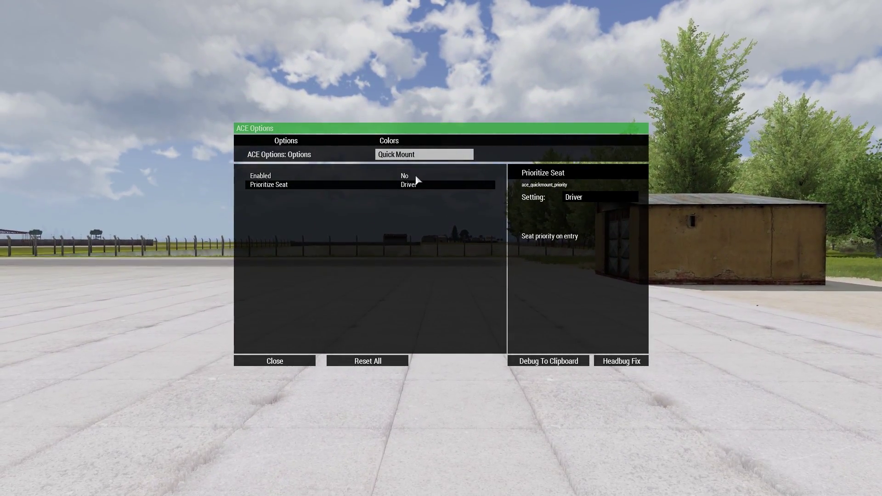
pyautogui.click(416, 176)
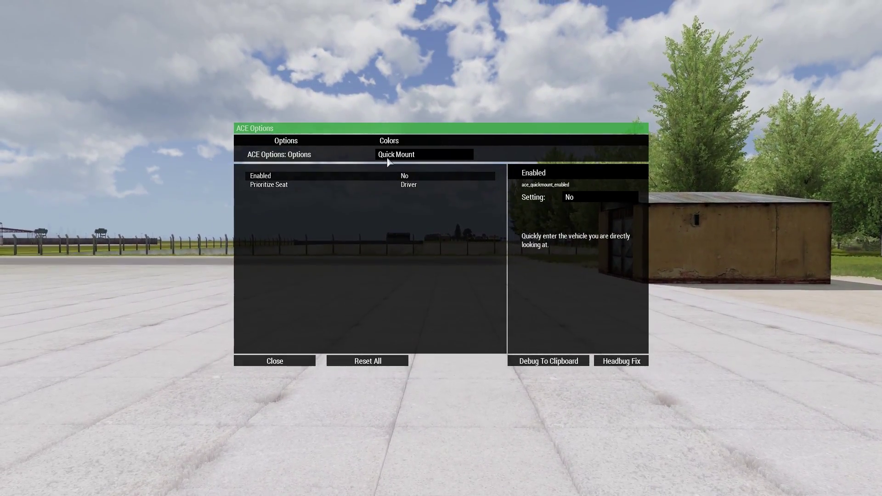
pyautogui.click(398, 156)
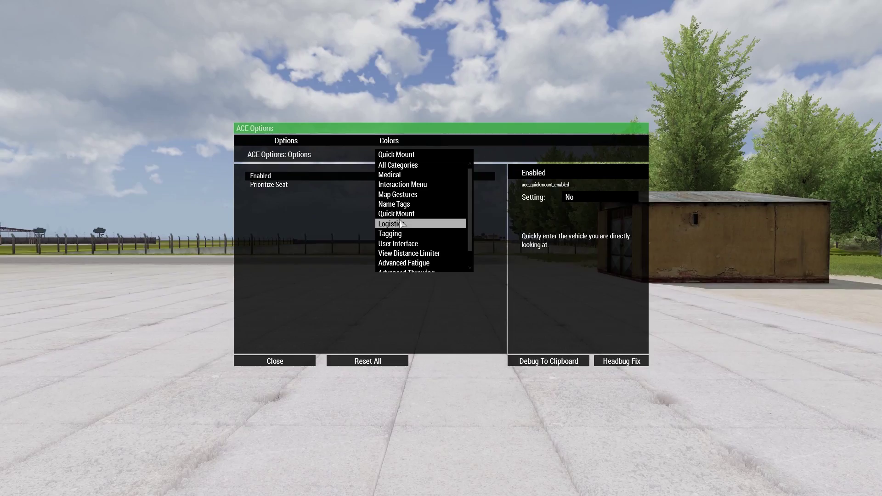
pyautogui.click(399, 220)
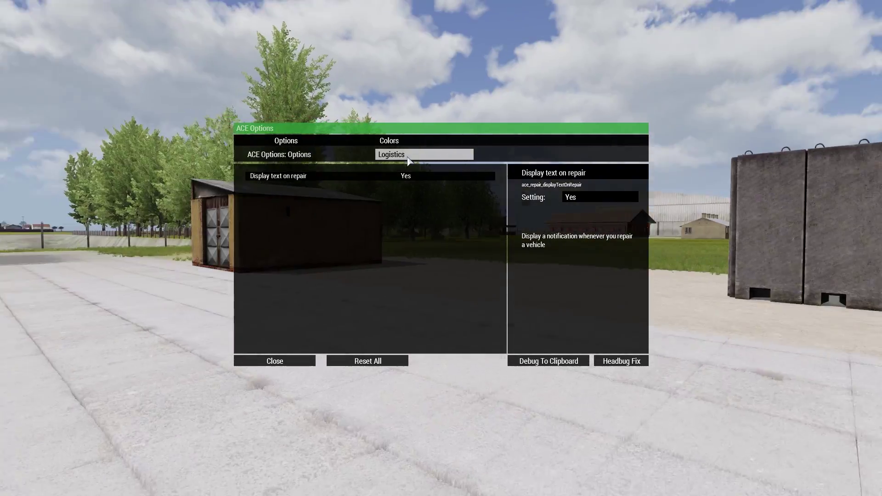
pyautogui.click(399, 155)
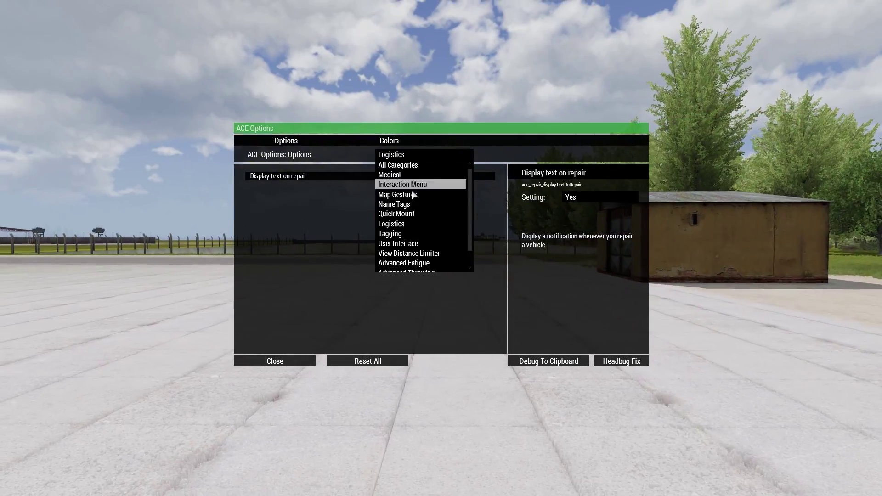
pyautogui.click(401, 234)
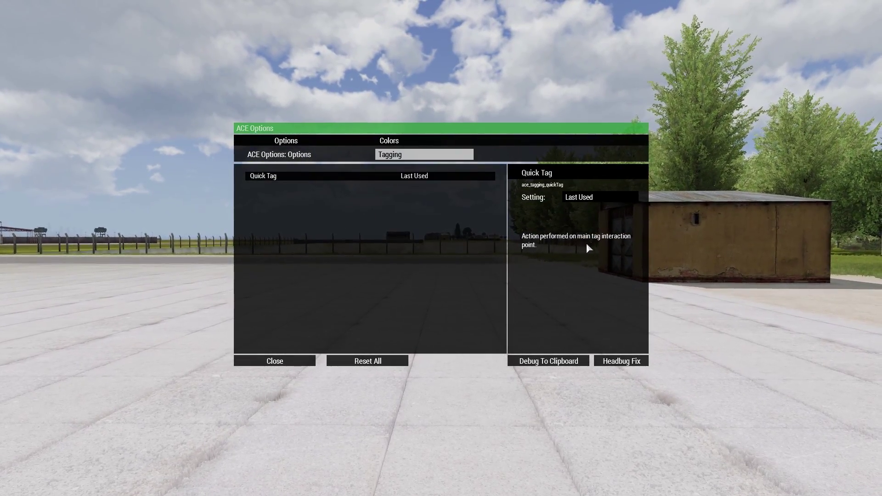
# Step: Browse User Interface and View Distance Limiter, ending on Advanced Fatigue
pyautogui.click(423, 155)
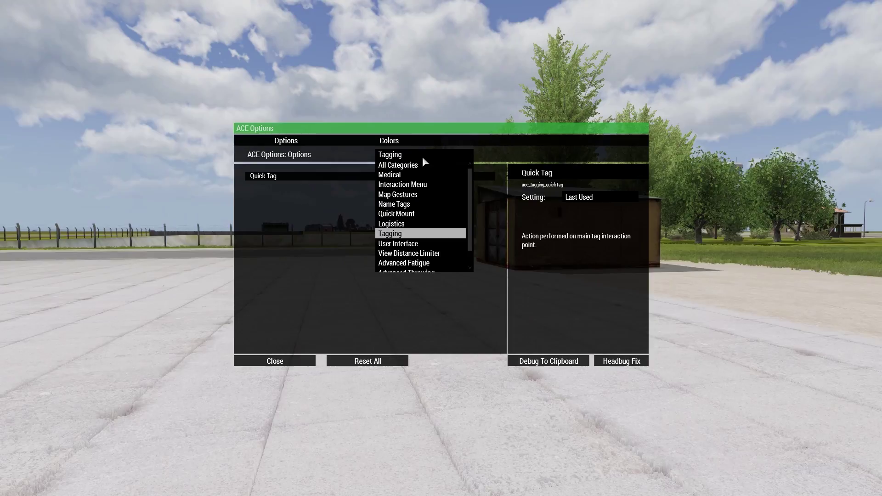
pyautogui.click(419, 233)
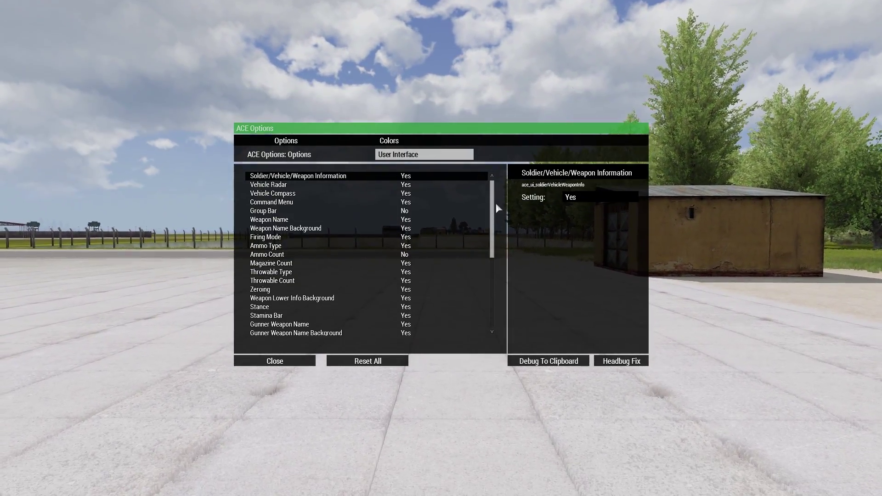
pyautogui.click(427, 156)
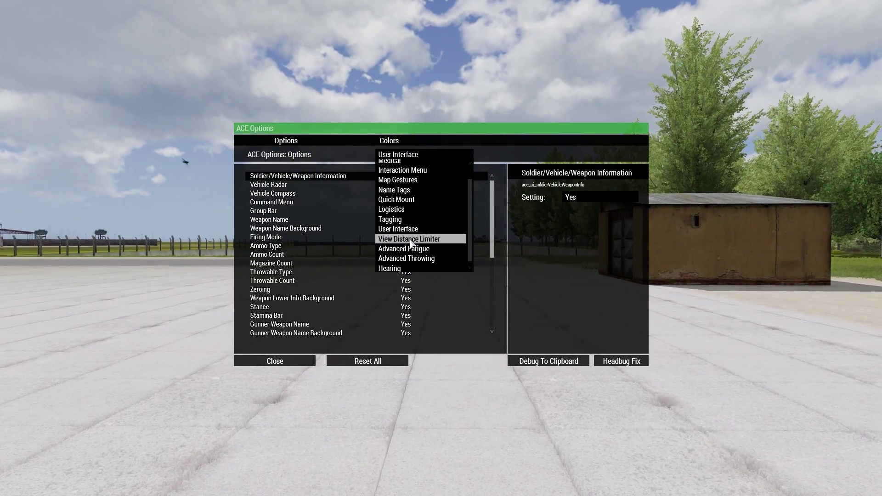
pyautogui.click(411, 240)
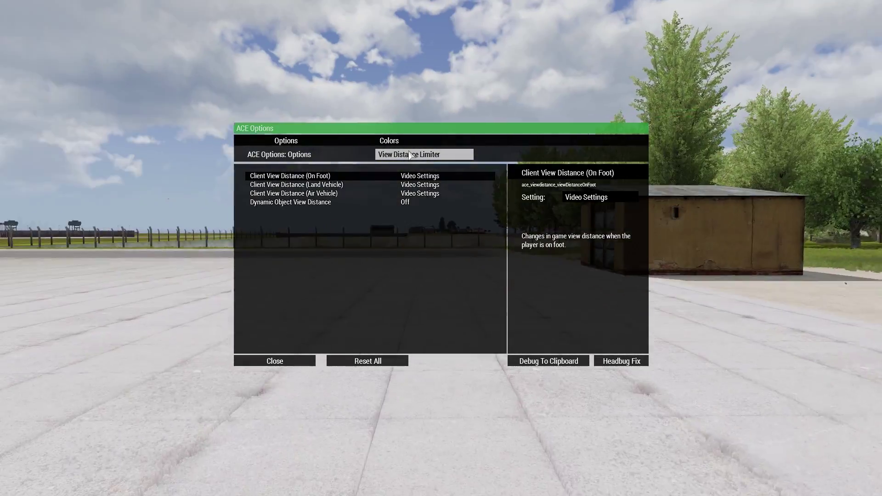
pyautogui.click(411, 155)
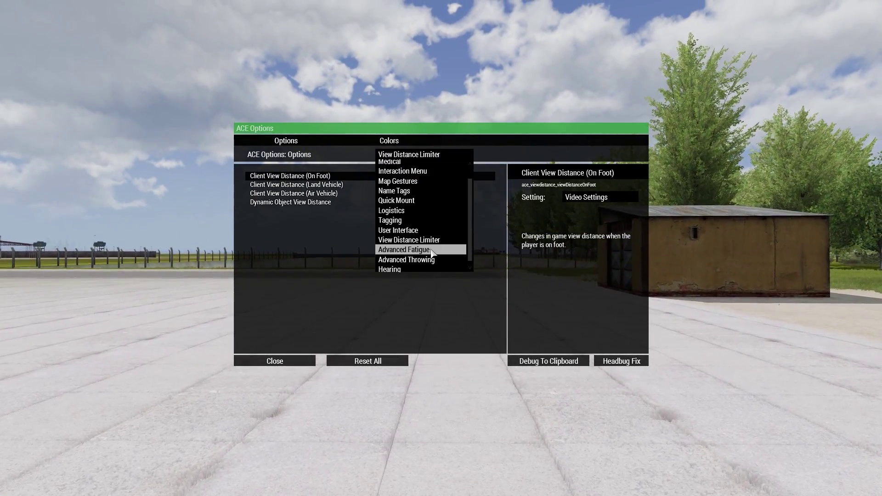
pyautogui.click(436, 251)
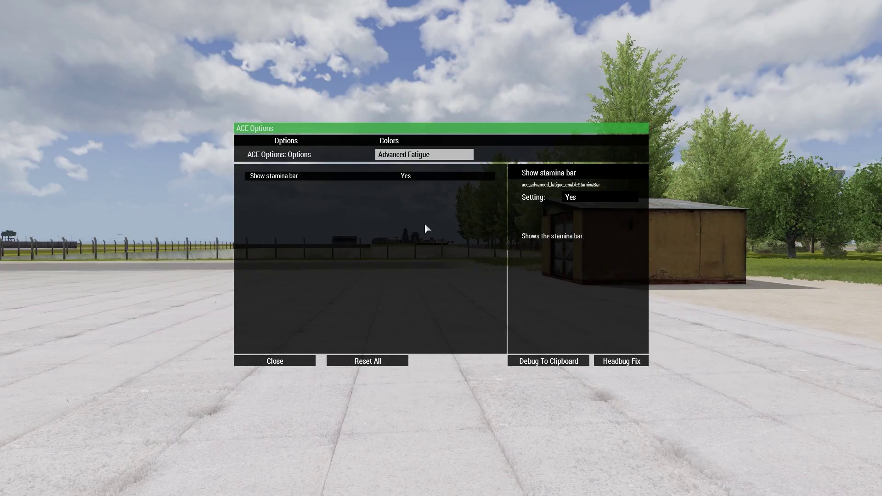
# Step: Via Advanced Throwing, switch to Hearing, set Disable ear ringing to Yes, and close ACE Options
pyautogui.click(413, 155)
pyautogui.click(406, 257)
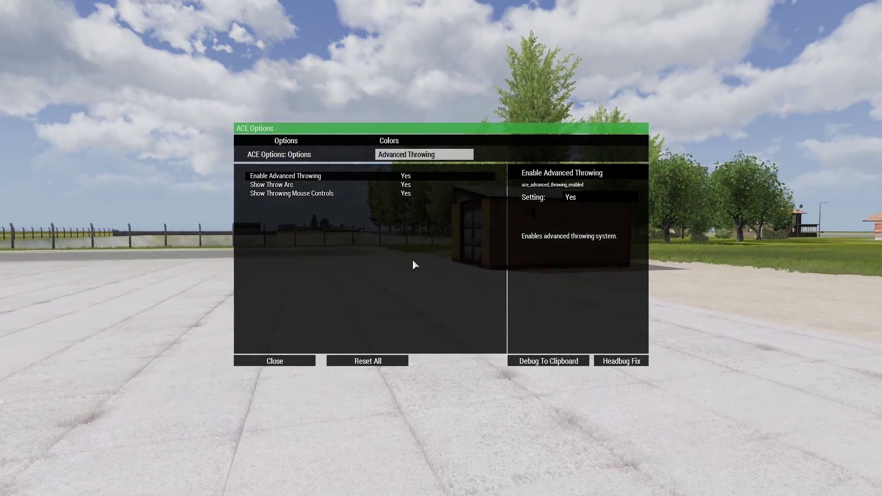
pyautogui.click(424, 154)
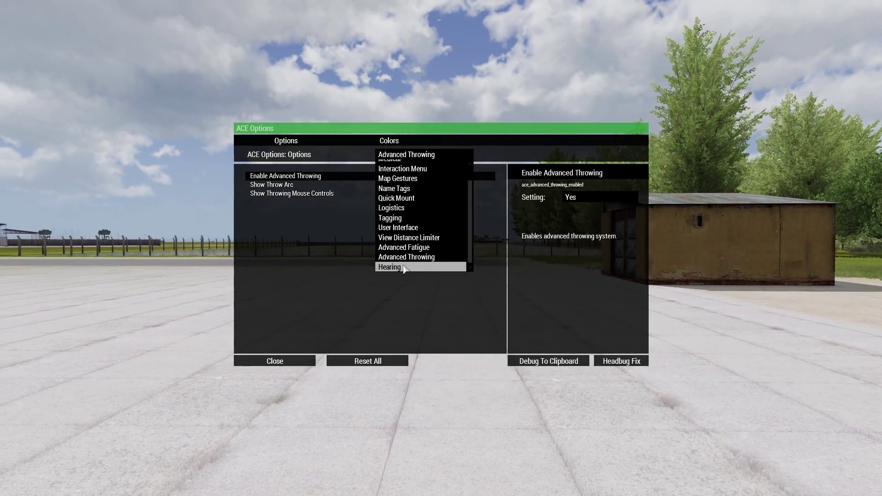
pyautogui.click(404, 268)
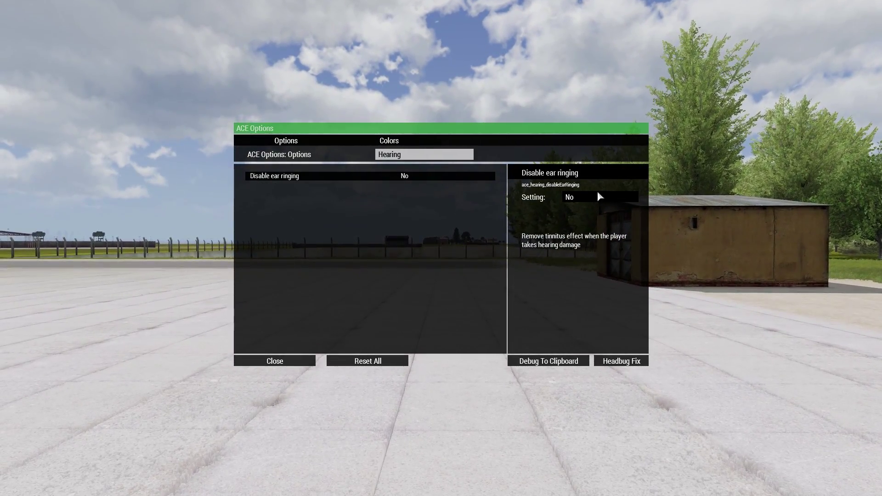
pyautogui.click(596, 196)
pyautogui.click(576, 217)
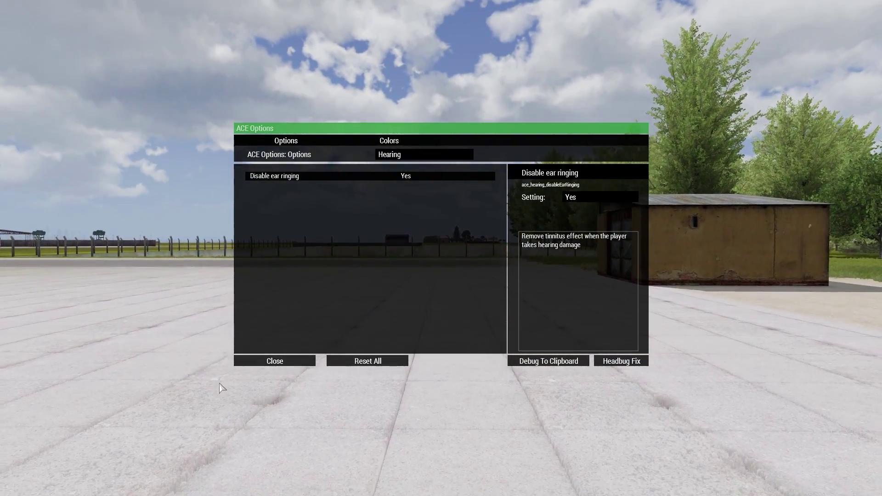
pyautogui.click(275, 361)
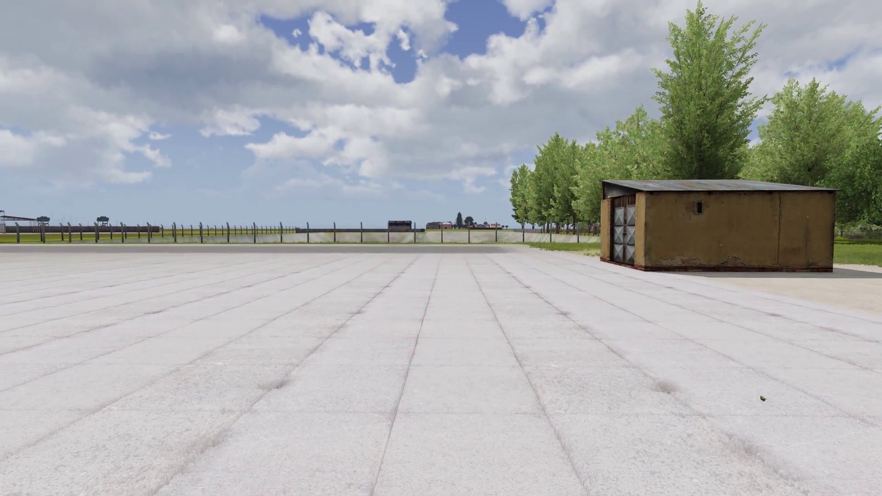
# Step: Use the self-interaction menu in game to put earplugs in and perform the Stop gesture
pyautogui.press('ctrl+super')
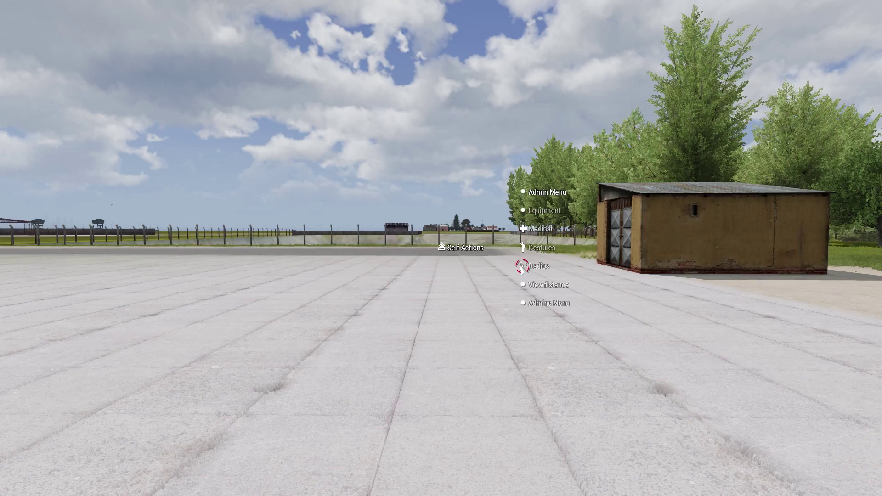
pyautogui.moveTo(546, 304)
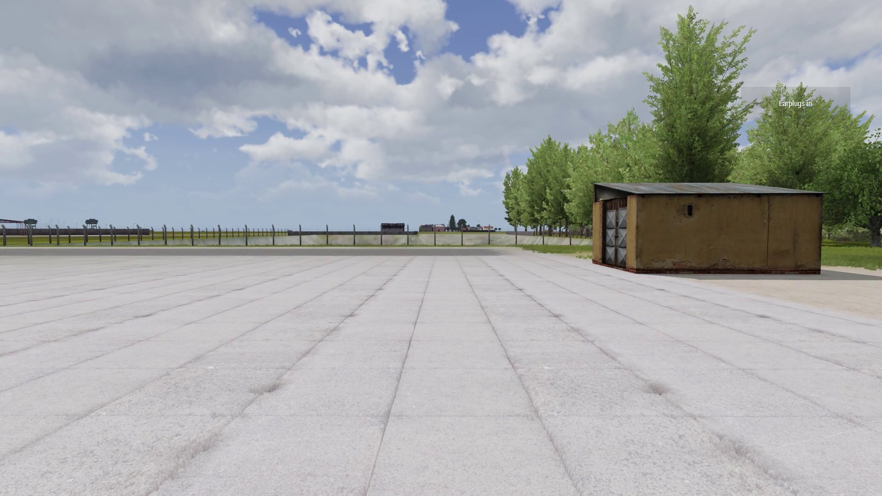
pyautogui.press('ctrl+super')
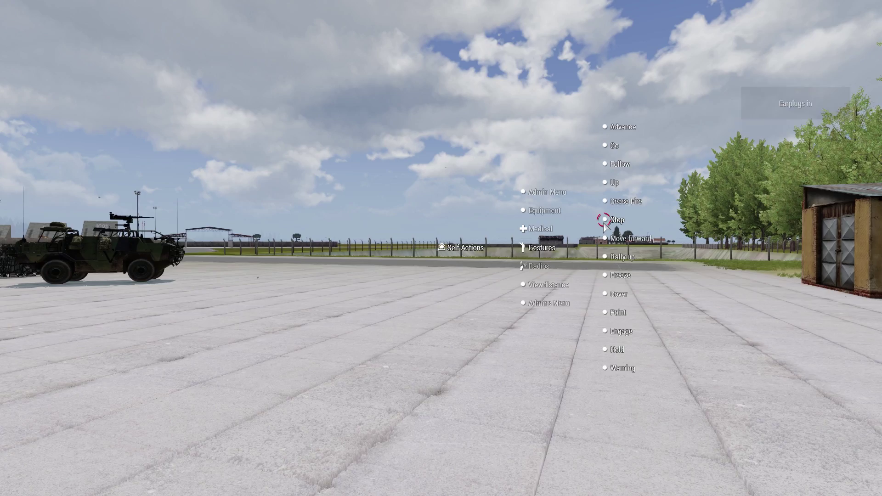
pyautogui.click(604, 219)
pyautogui.press('ctrl+super')
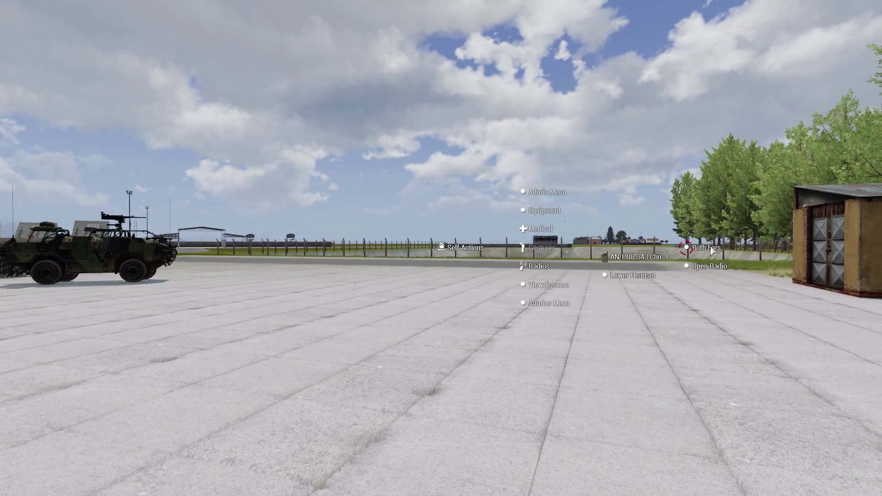
pyautogui.moveTo(523, 287)
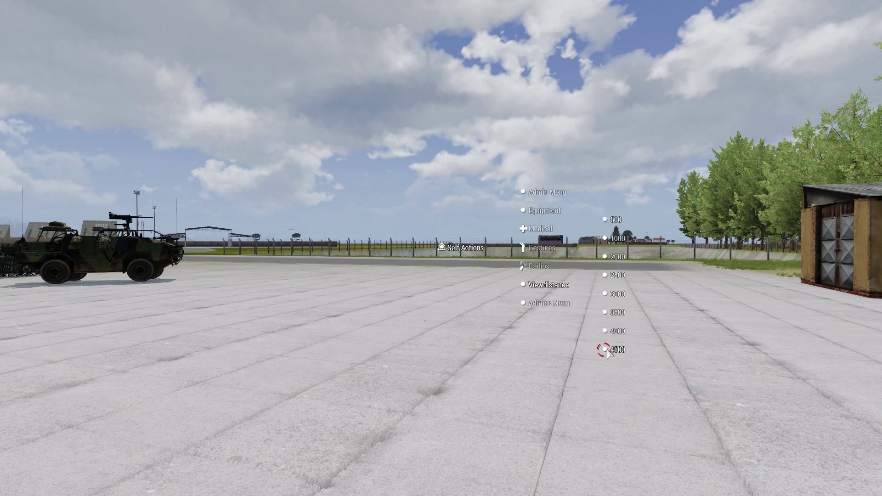
pyautogui.press('ctrl+super')
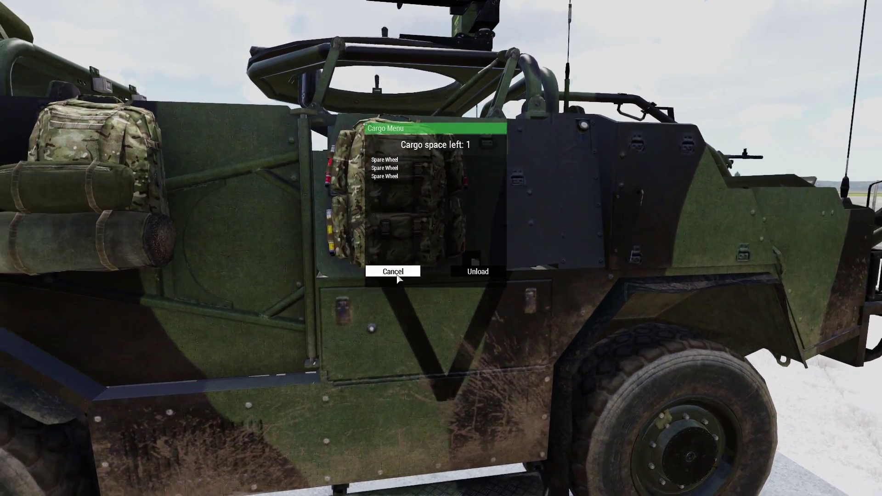
# Step: Close the vehicle's Cargo Menu after reviewing the three spare wheels
pyautogui.click(395, 273)
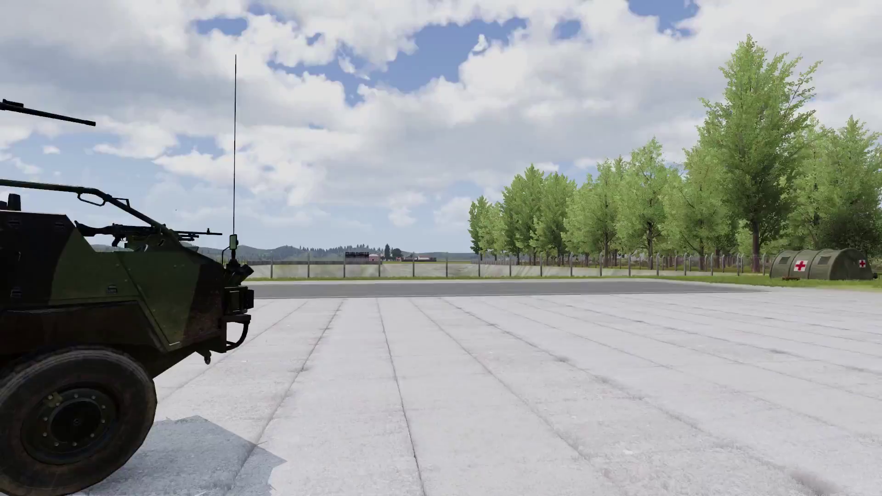